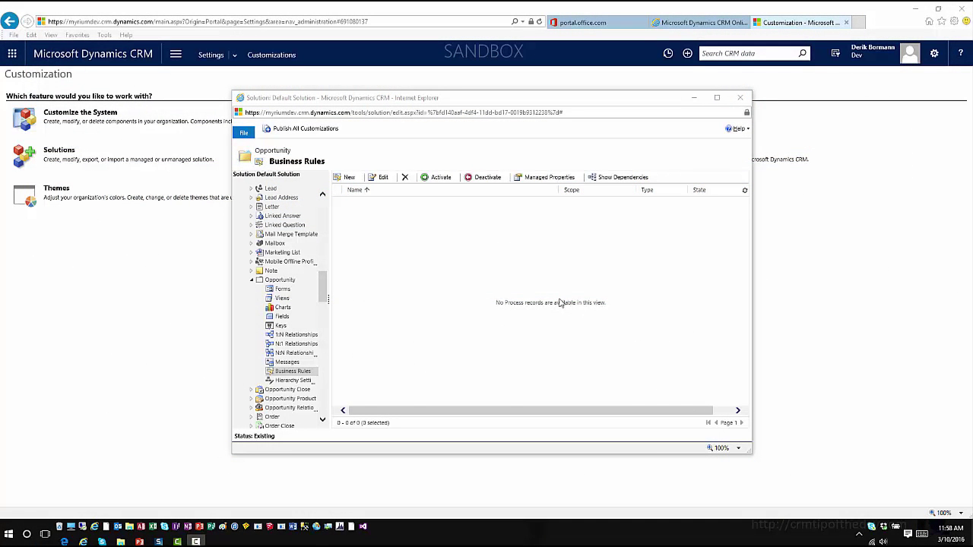
Create a new Opportunity business rule named 'Sample'.
{"action": "left_click", "coordinate": [350, 178]}
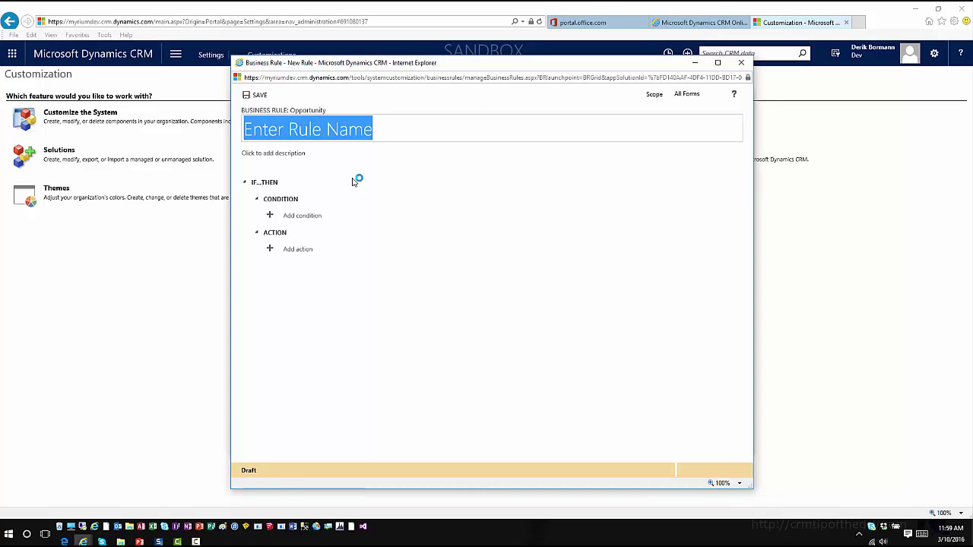
{"action": "type", "text": "Sample"}
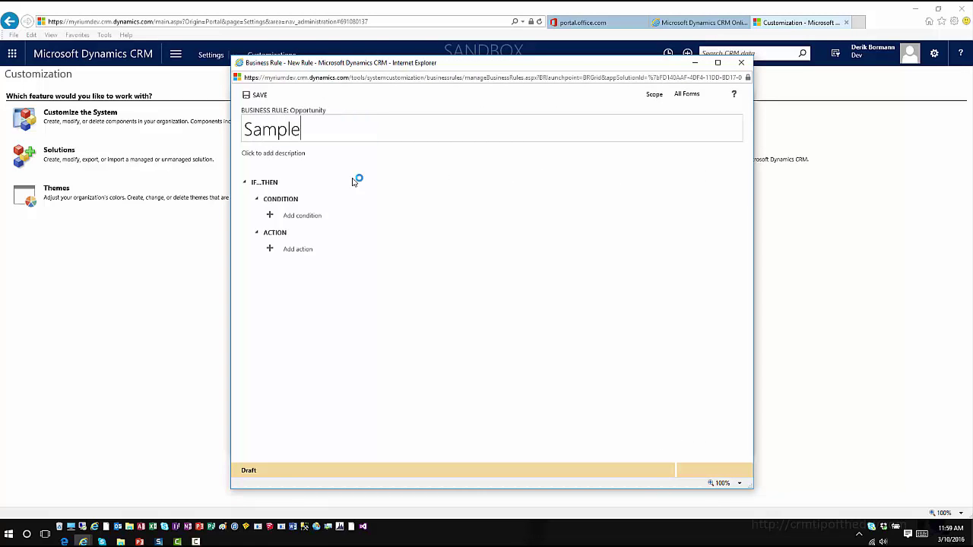
{"action": "key", "text": "Tab"}
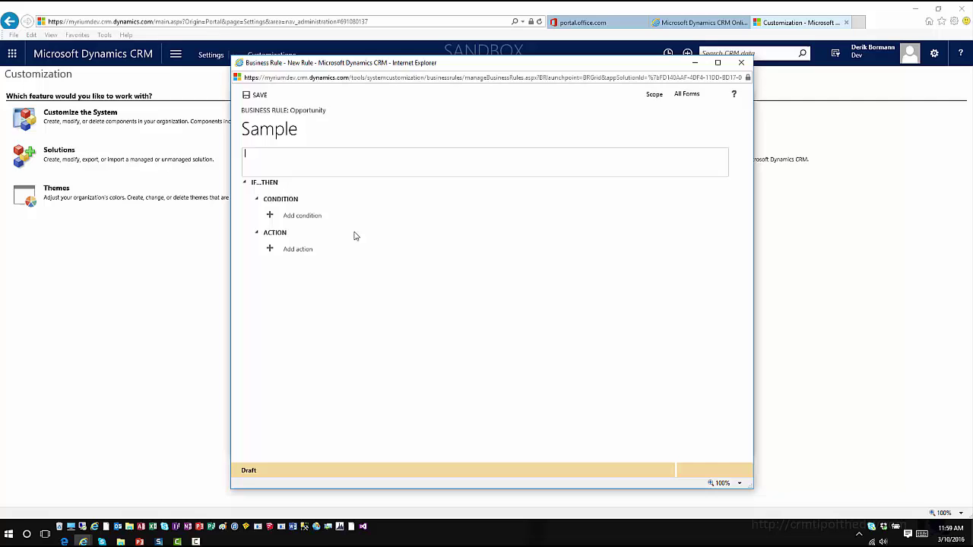
Add a condition on the Business Process field with operator Equals and type Value.
{"action": "left_click", "coordinate": [270, 217]}
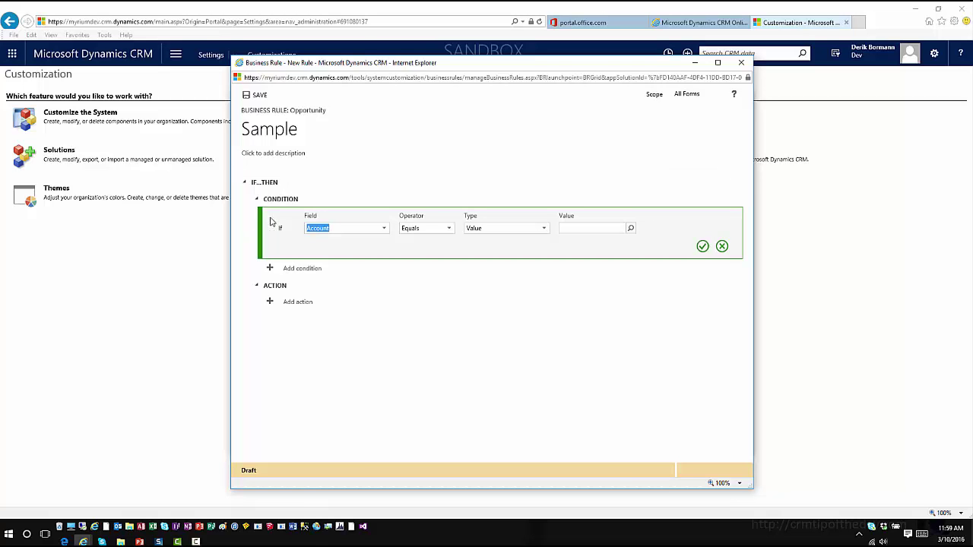
{"action": "left_click", "coordinate": [385, 233]}
{"action": "scroll", "coordinate": [365, 278], "scroll_direction": "down", "scroll_amount": 1}
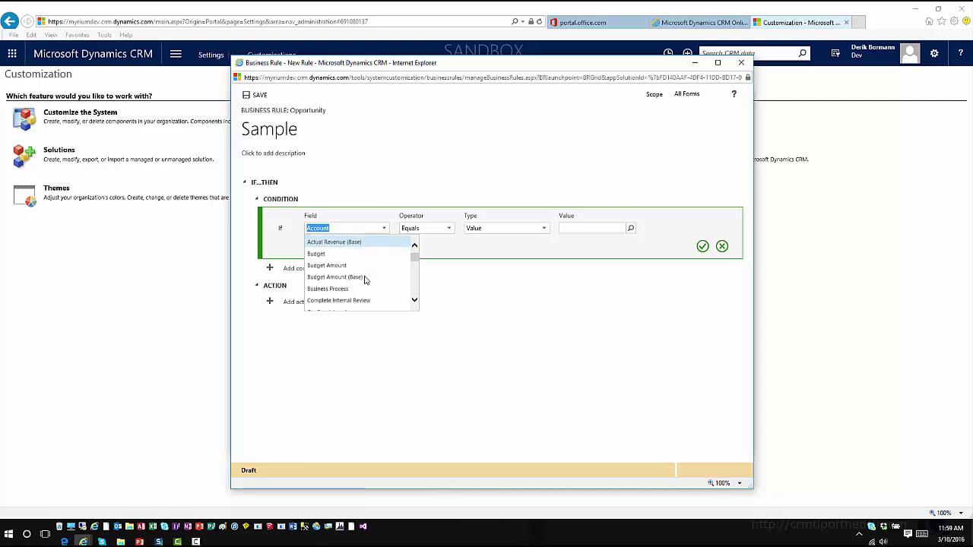
{"action": "left_click", "coordinate": [344, 288]}
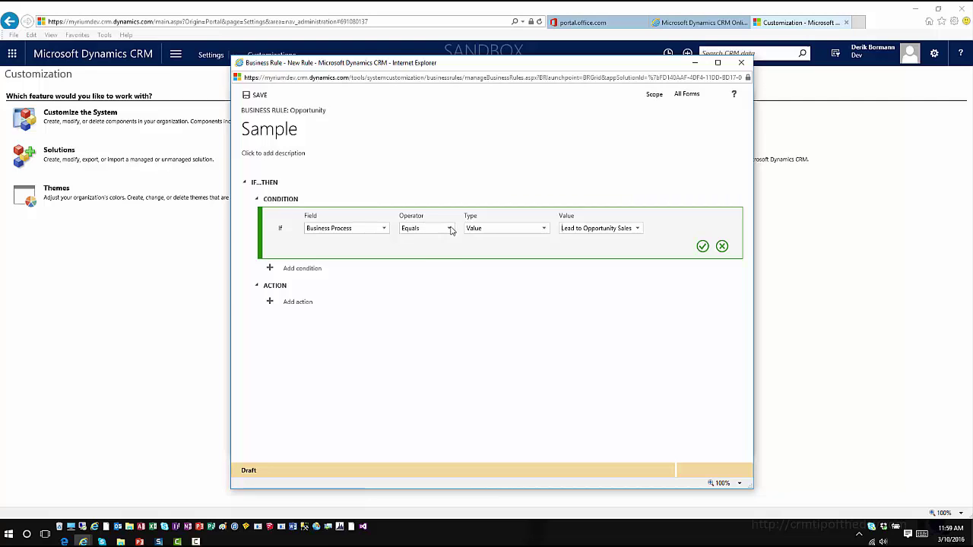
{"action": "left_click", "coordinate": [449, 229]}
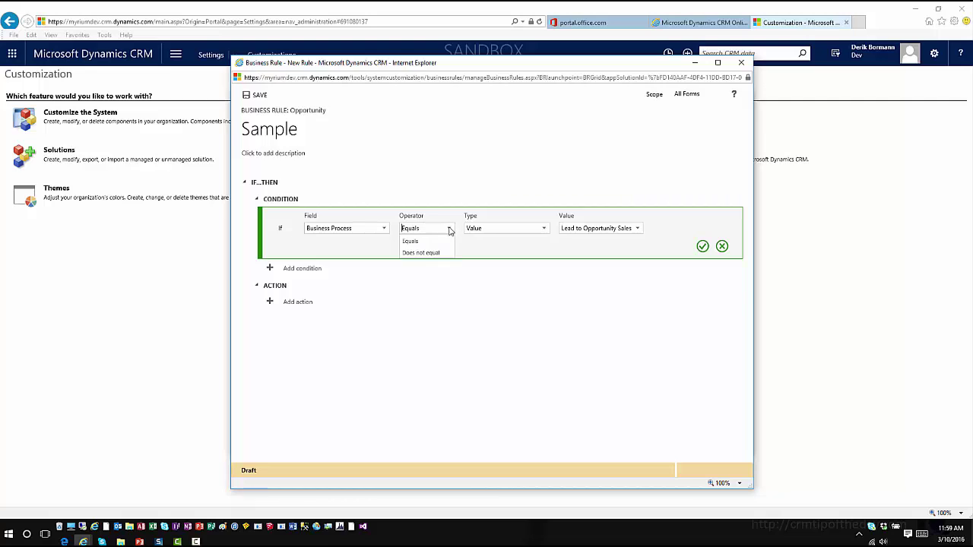
{"action": "left_click", "coordinate": [543, 229]}
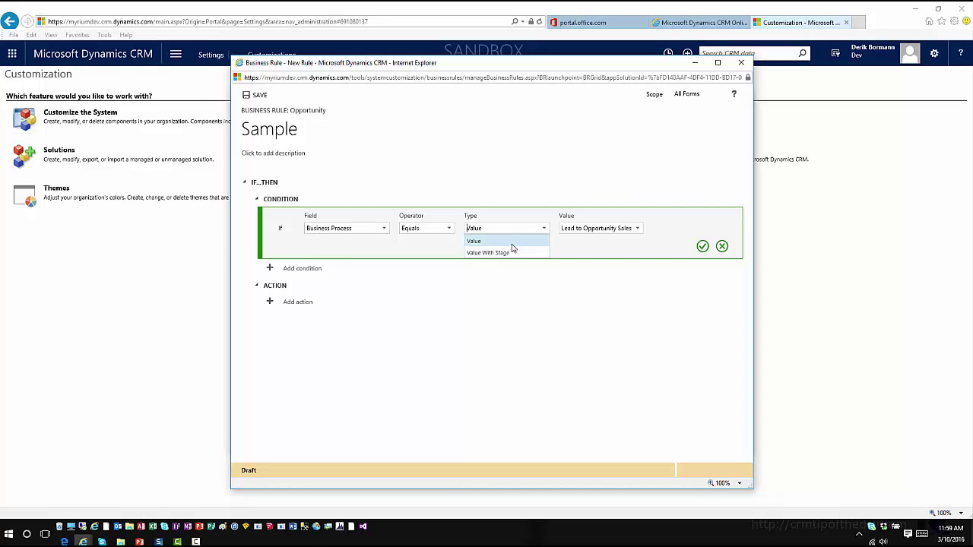
{"action": "left_click", "coordinate": [513, 242]}
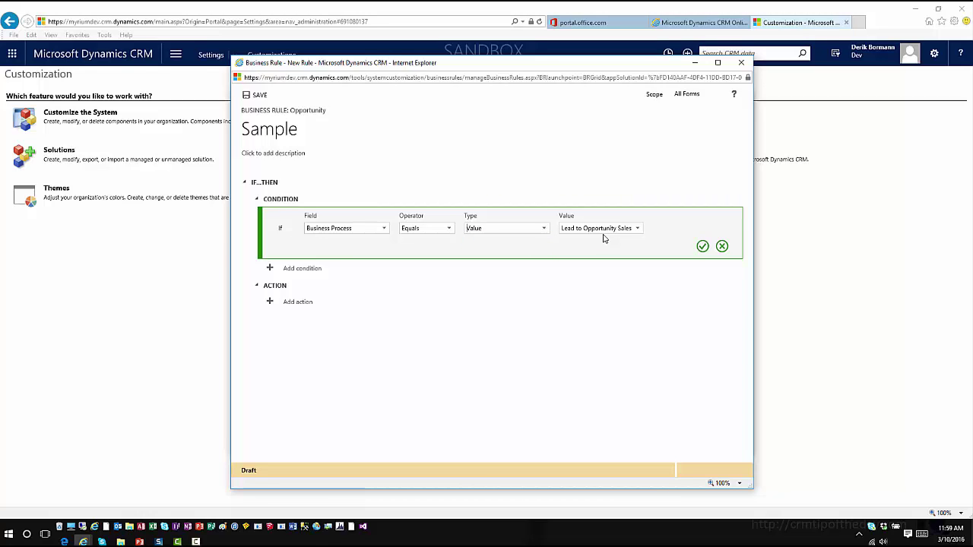
Switch the condition type to Value With Stage, require Active Stage Develop, and confirm it.
{"action": "left_click", "coordinate": [545, 230]}
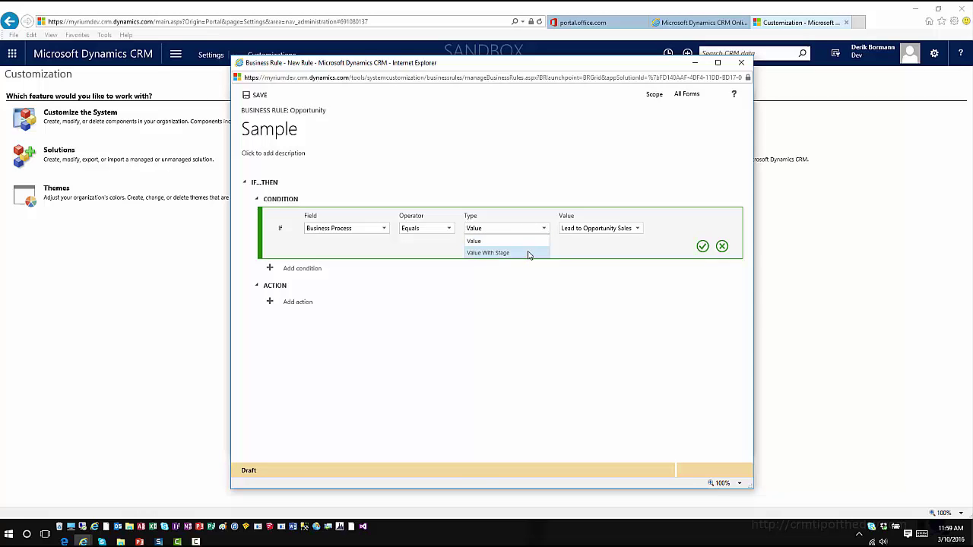
{"action": "left_click", "coordinate": [528, 253]}
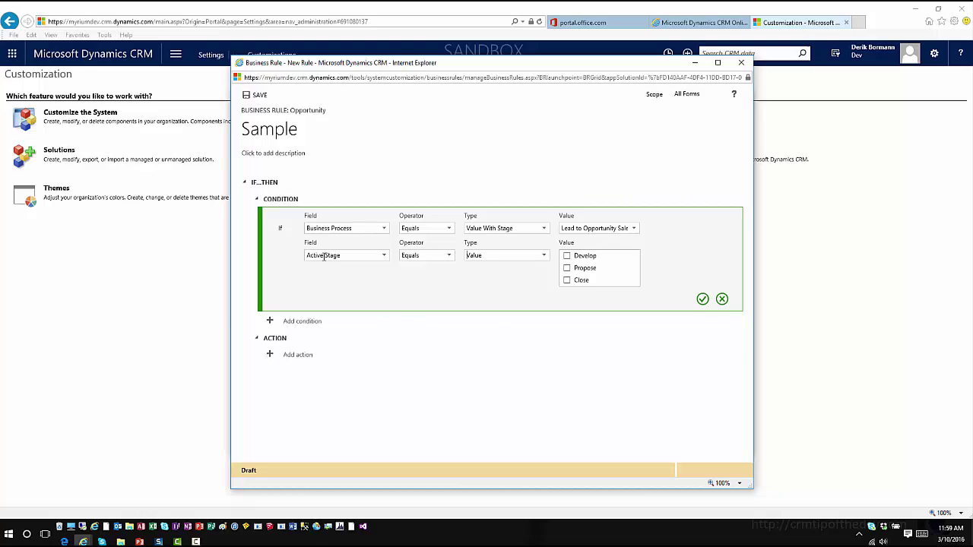
{"action": "left_click", "coordinate": [567, 257]}
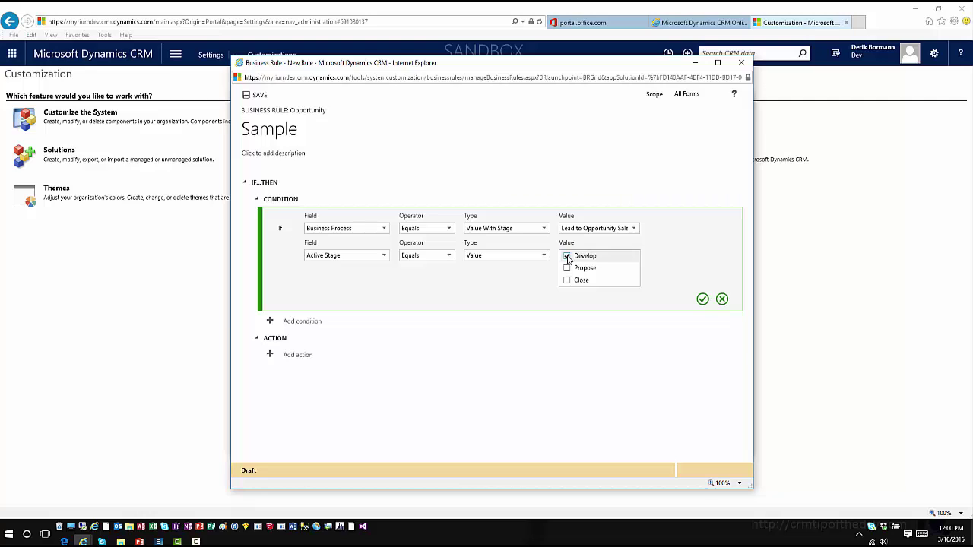
{"action": "left_click", "coordinate": [384, 259]}
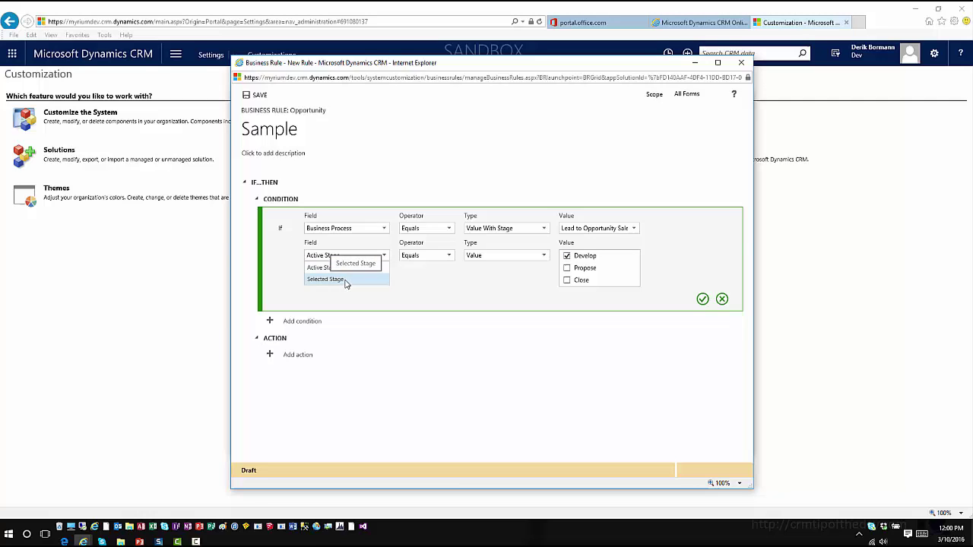
{"action": "left_click", "coordinate": [326, 268]}
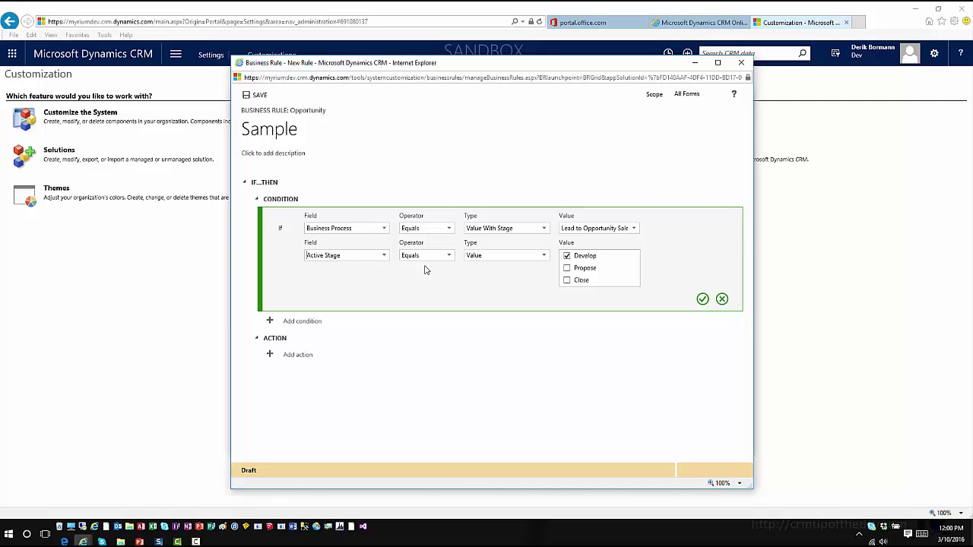
{"action": "left_click", "coordinate": [702, 299]}
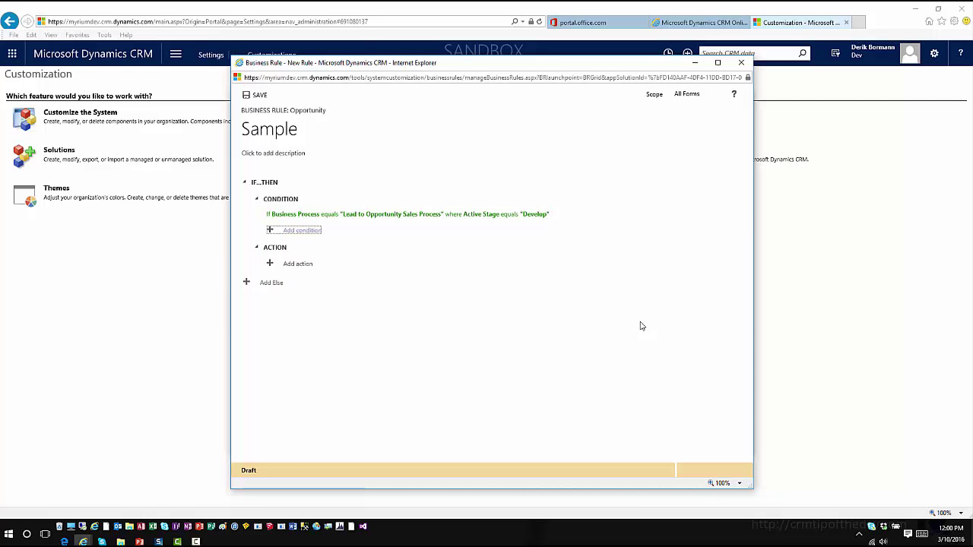
Add a Set business required action making Est. Close Date Business Required.
{"action": "left_click", "coordinate": [270, 263]}
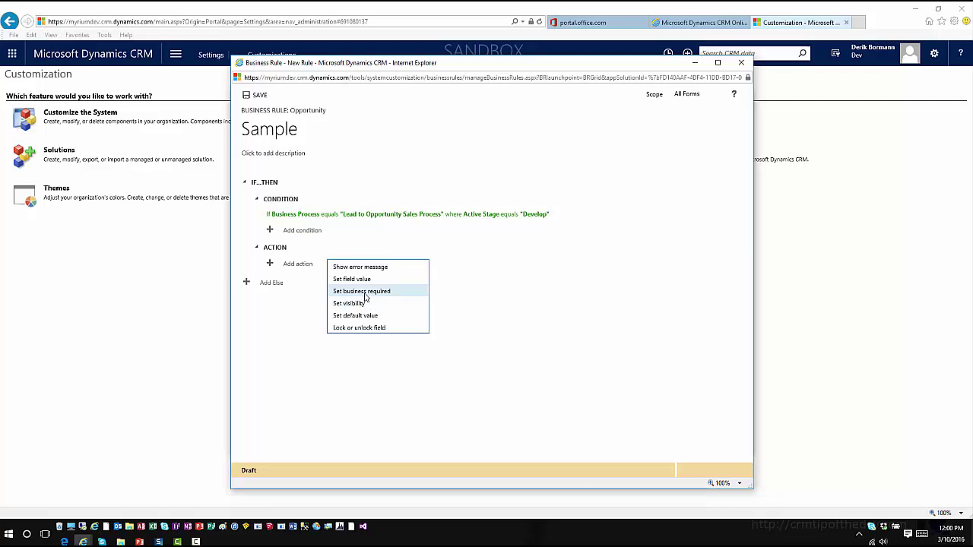
{"action": "left_click", "coordinate": [364, 292]}
{"action": "left_click", "coordinate": [436, 289]}
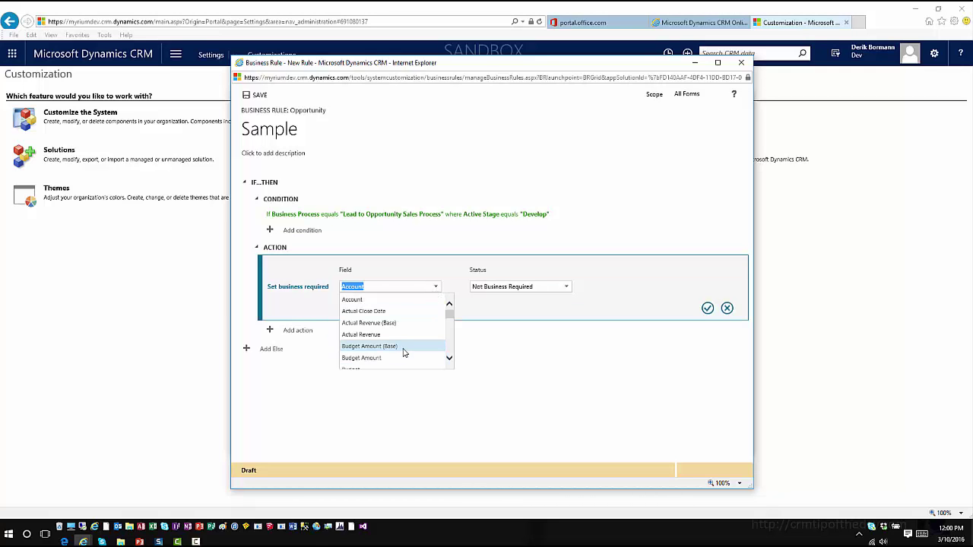
{"action": "scroll", "coordinate": [395, 338], "scroll_direction": "down", "scroll_amount": 4}
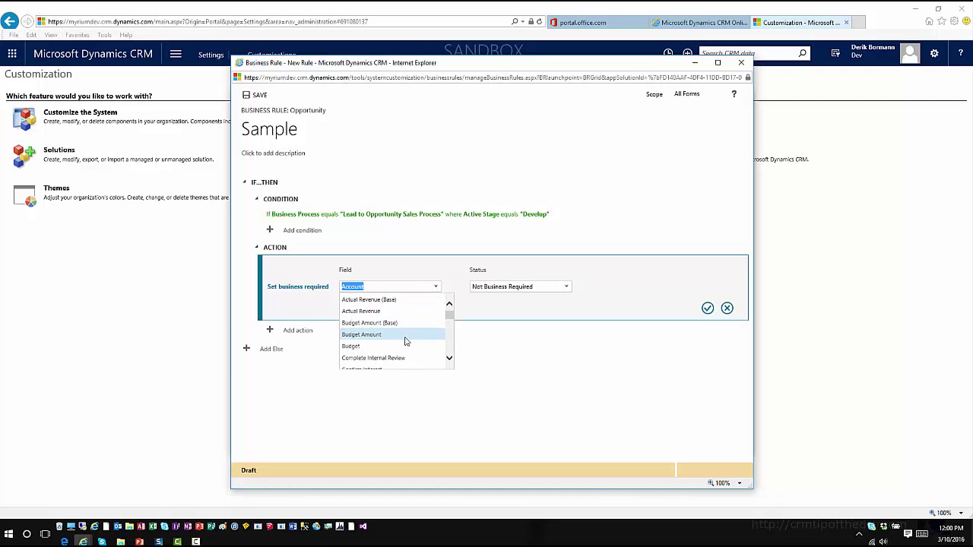
{"action": "scroll", "coordinate": [405, 339], "scroll_direction": "down", "scroll_amount": 3}
{"action": "scroll", "coordinate": [404, 339], "scroll_direction": "up", "scroll_amount": 1}
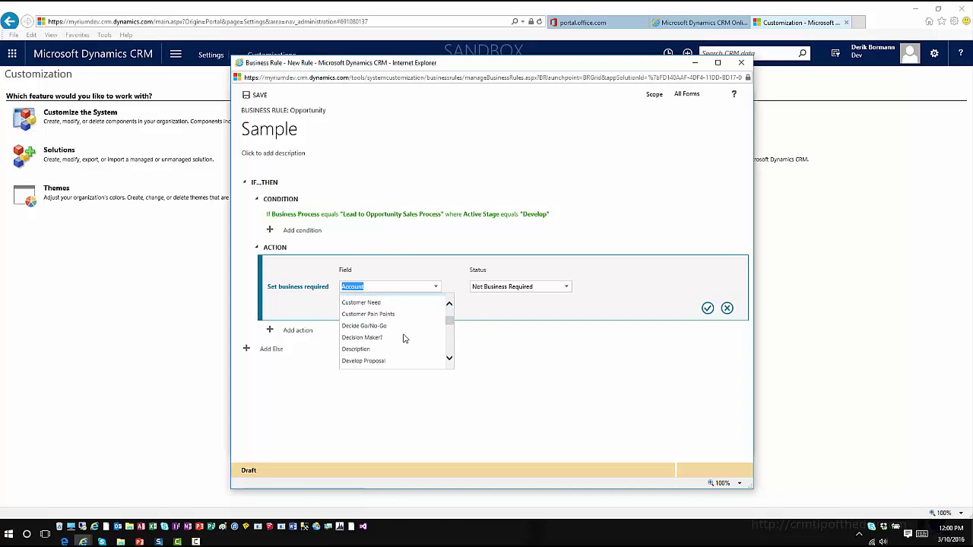
{"action": "scroll", "coordinate": [404, 339], "scroll_direction": "up", "scroll_amount": 3}
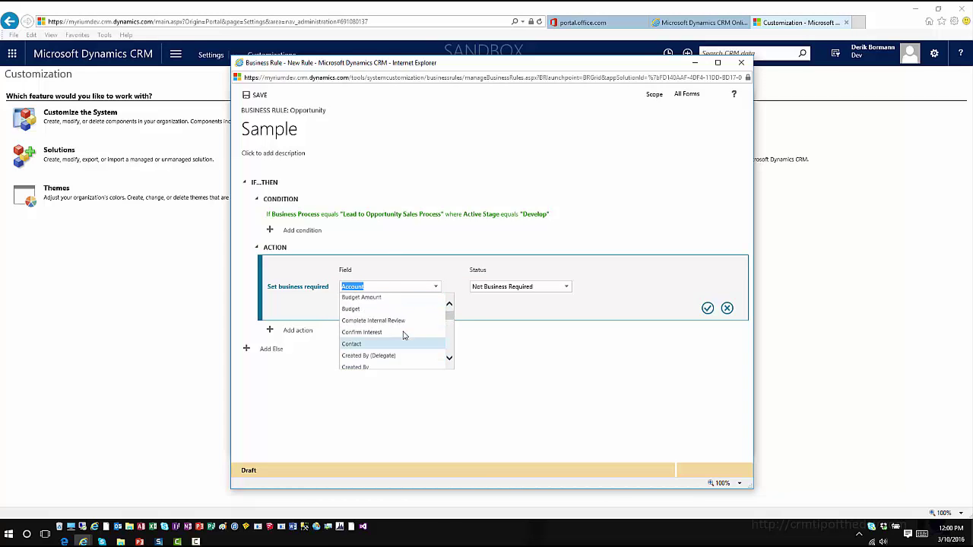
{"action": "scroll", "coordinate": [401, 335], "scroll_direction": "down", "scroll_amount": 5}
{"action": "scroll", "coordinate": [401, 335], "scroll_direction": "up", "scroll_amount": 1}
{"action": "scroll", "coordinate": [403, 336], "scroll_direction": "down", "scroll_amount": 2}
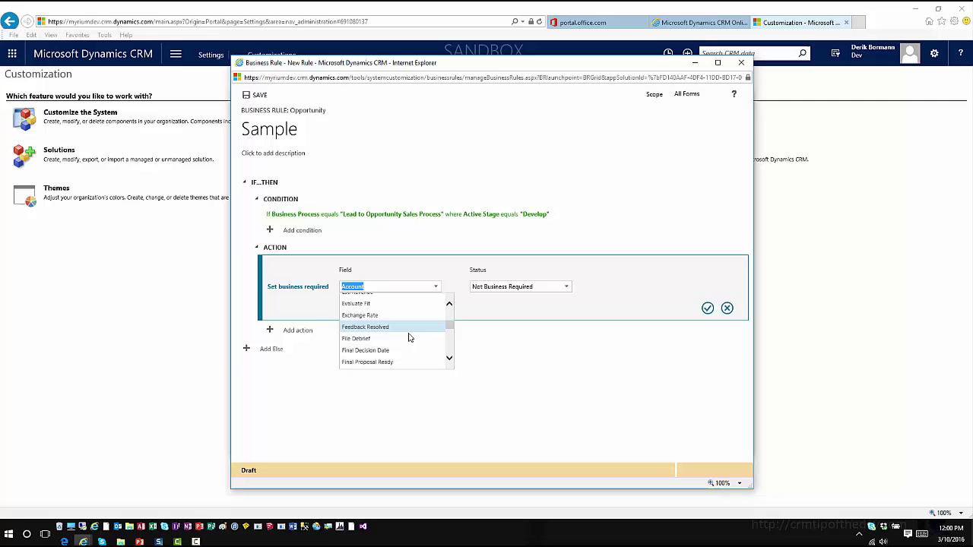
{"action": "scroll", "coordinate": [409, 336], "scroll_direction": "up", "scroll_amount": 2}
{"action": "scroll", "coordinate": [409, 337], "scroll_direction": "up", "scroll_amount": 2}
{"action": "left_click", "coordinate": [403, 315]}
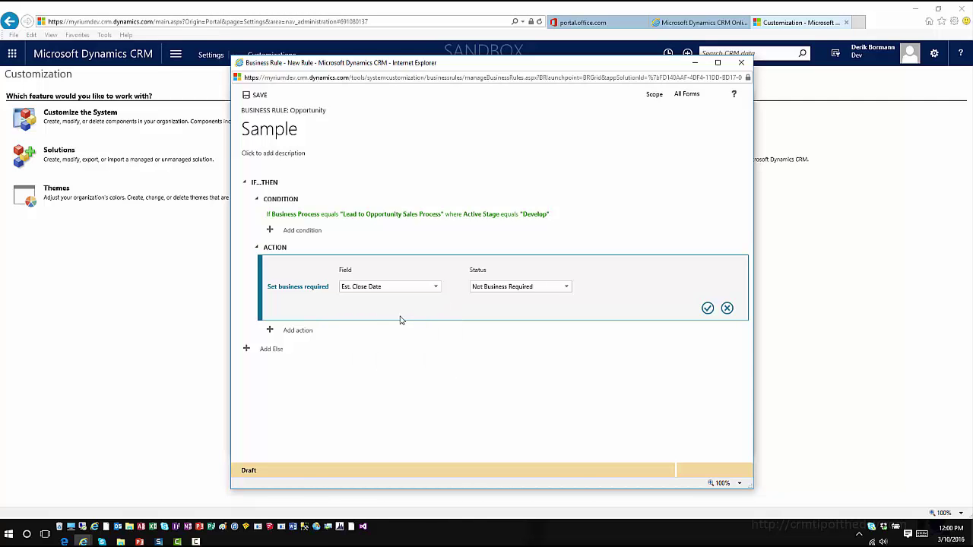
{"action": "left_click", "coordinate": [566, 286]}
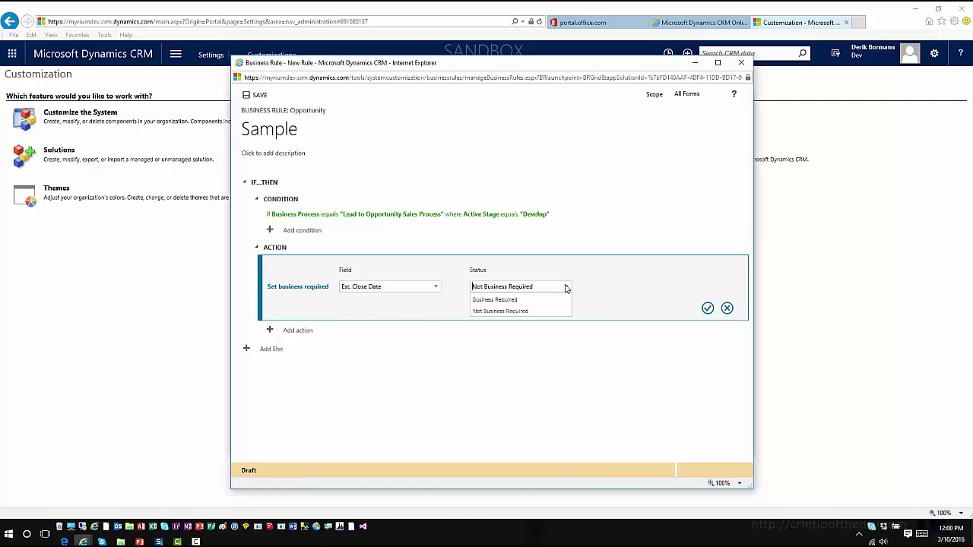
{"action": "left_click", "coordinate": [525, 298]}
{"action": "left_click", "coordinate": [707, 308]}
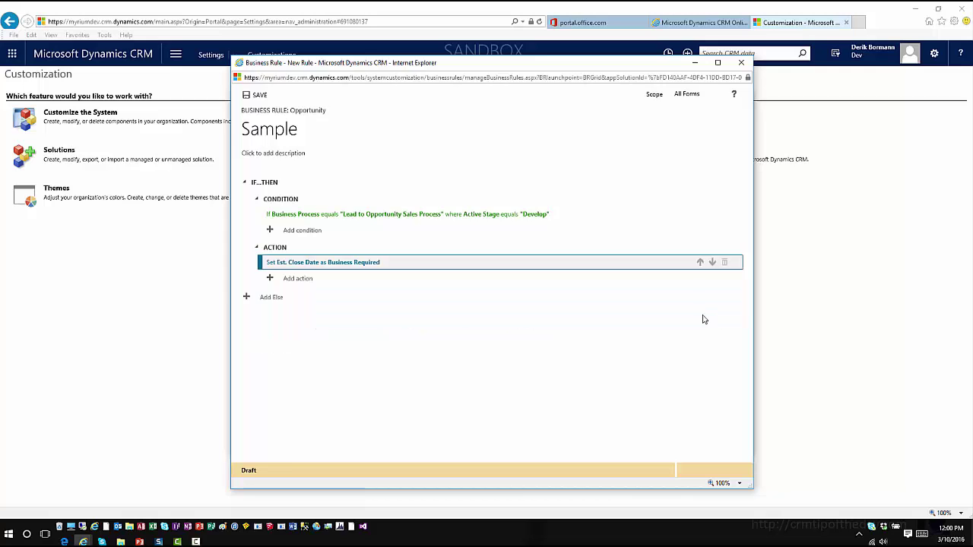
Add an else branch with a condition on the Business Process field.
{"action": "left_click", "coordinate": [251, 302]}
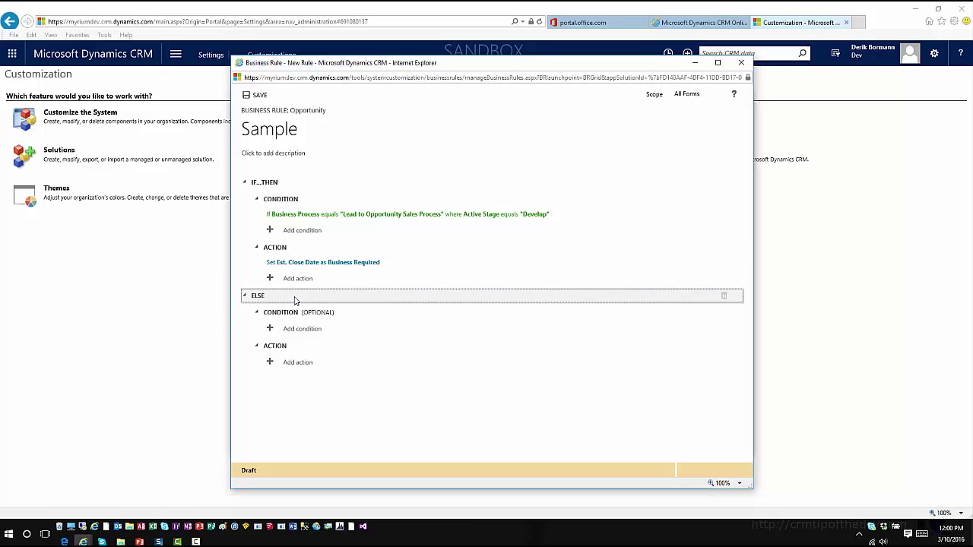
{"action": "left_click", "coordinate": [296, 332]}
{"action": "left_click", "coordinate": [373, 342]}
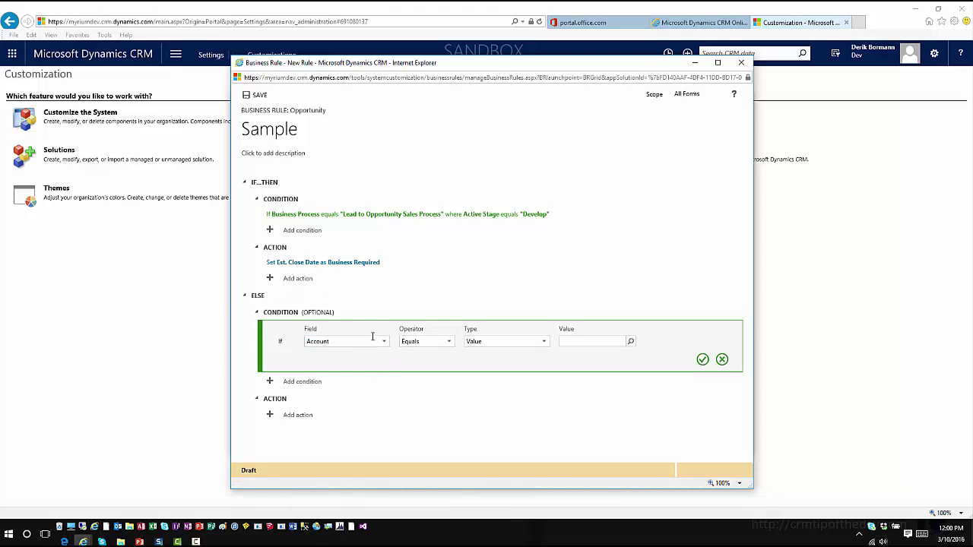
{"action": "left_click", "coordinate": [383, 342]}
{"action": "scroll", "coordinate": [365, 392], "scroll_direction": "down", "scroll_amount": 3}
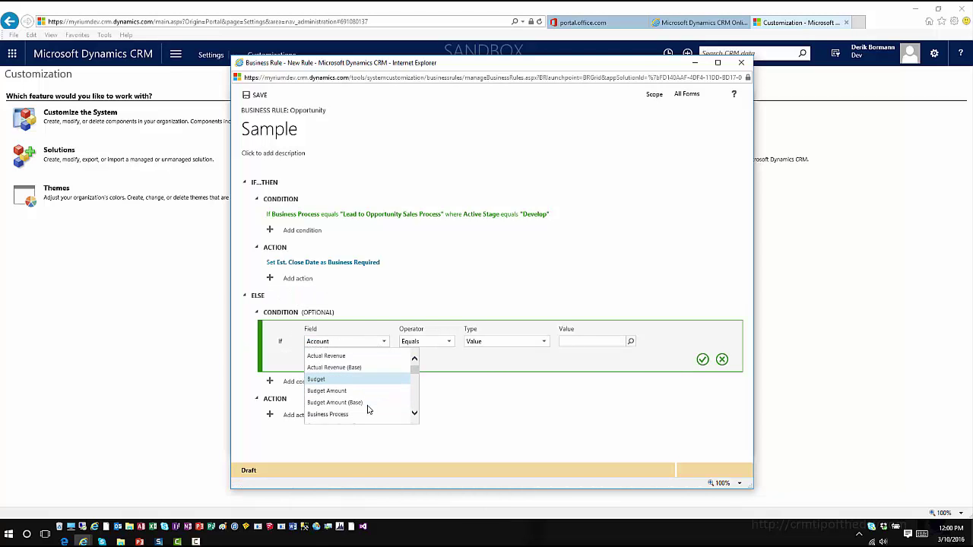
{"action": "scroll", "coordinate": [361, 411], "scroll_direction": "down", "scroll_amount": 1}
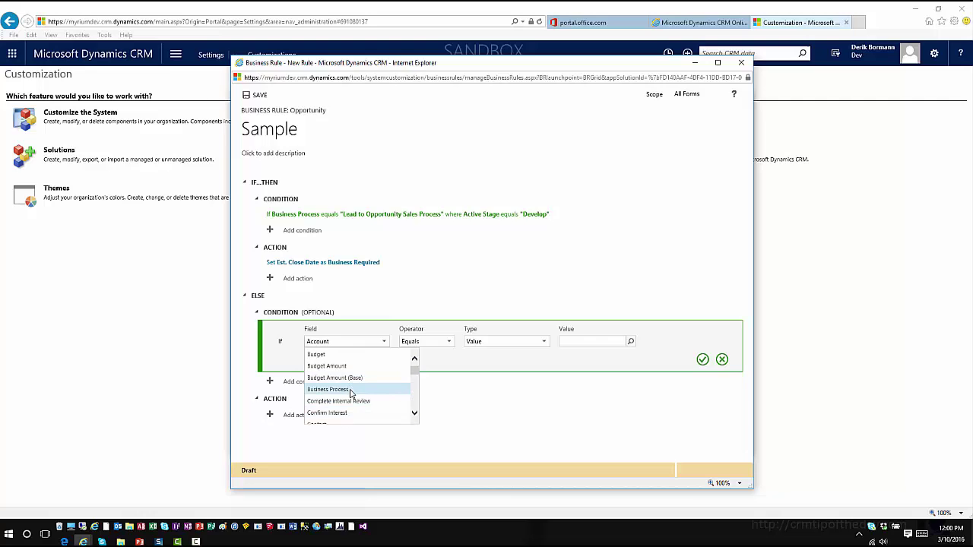
{"action": "left_click", "coordinate": [351, 390]}
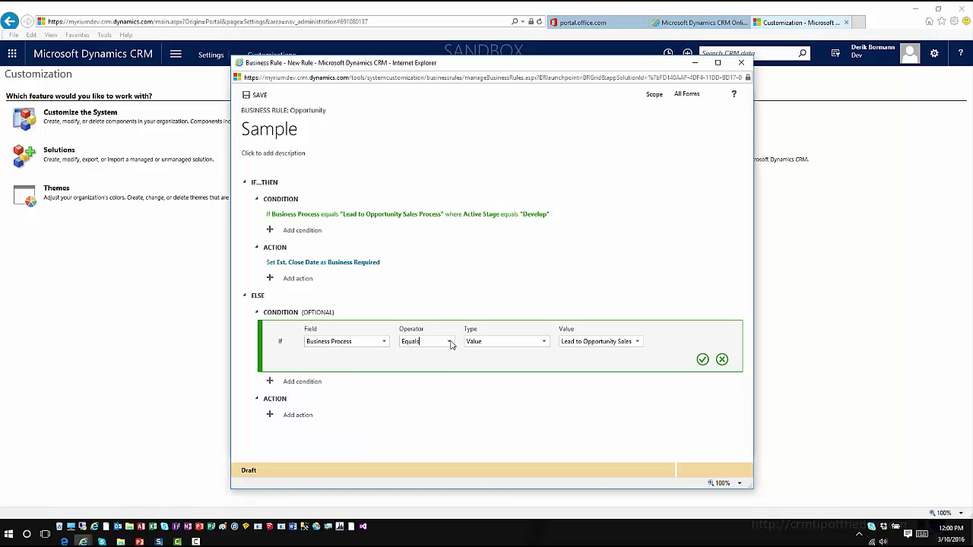
Set the else condition to Does not equal, Value With Stage, Develop stage, and confirm it.
{"action": "left_click", "coordinate": [451, 342]}
{"action": "left_click", "coordinate": [447, 368]}
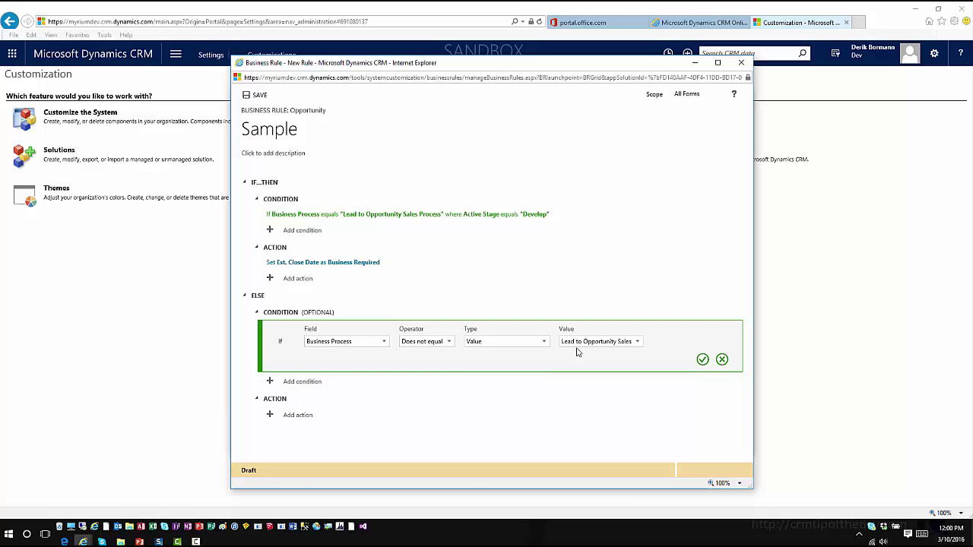
{"action": "left_click", "coordinate": [545, 346]}
{"action": "left_click", "coordinate": [528, 369]}
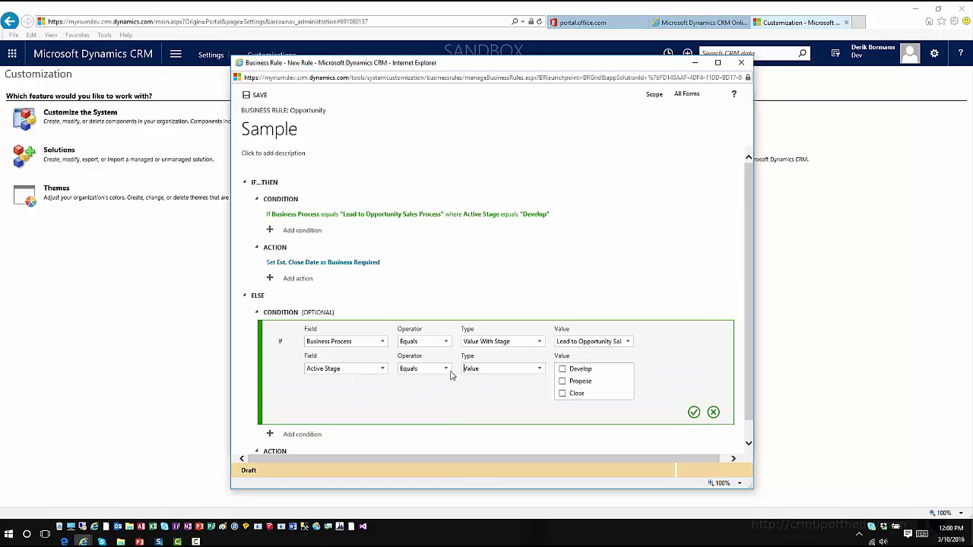
{"action": "left_click", "coordinate": [562, 369]}
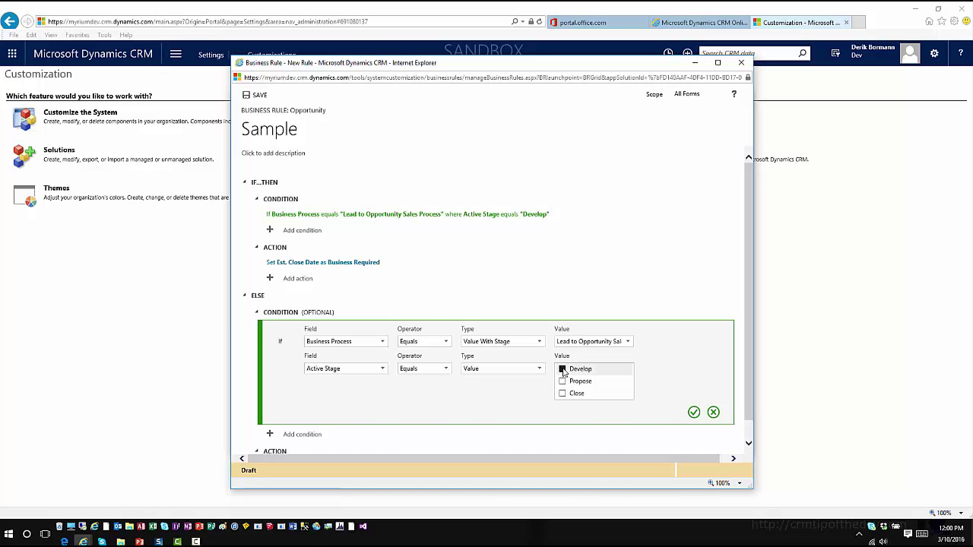
{"action": "left_click", "coordinate": [694, 413]}
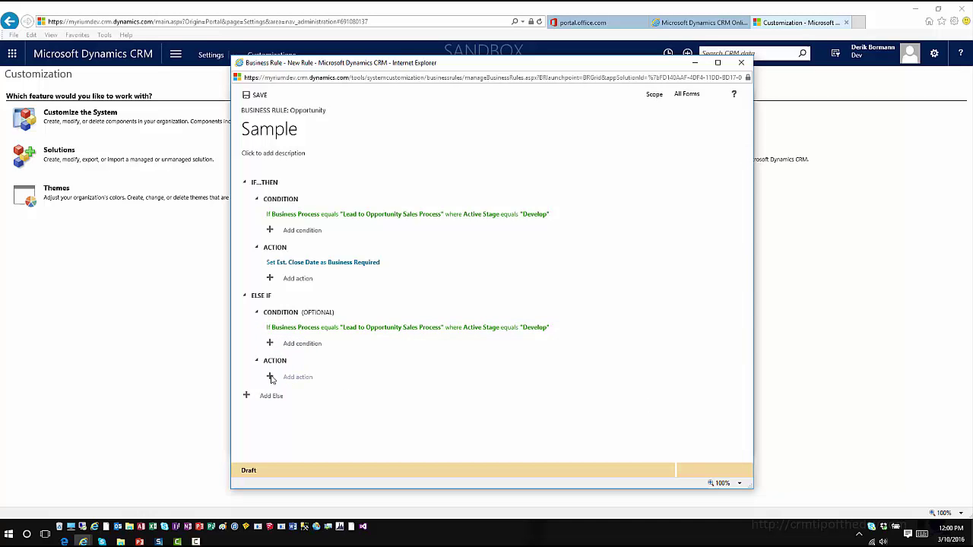
Add an else-if action setting Est. Close Date to Not Business Required.
{"action": "left_click", "coordinate": [296, 382]}
{"action": "left_click", "coordinate": [374, 405]}
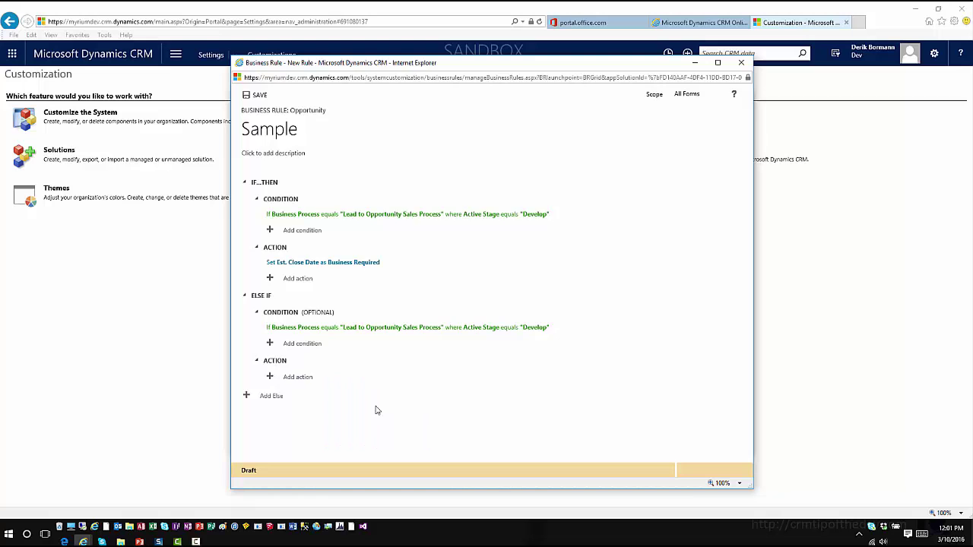
{"action": "left_click", "coordinate": [435, 394]}
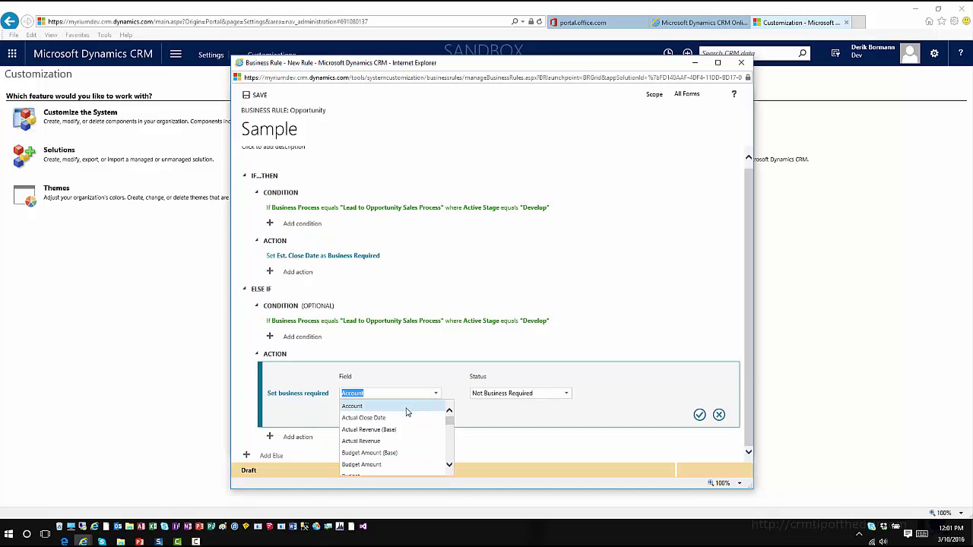
{"action": "scroll", "coordinate": [408, 414], "scroll_direction": "down", "scroll_amount": 10}
{"action": "scroll", "coordinate": [408, 414], "scroll_direction": "up", "scroll_amount": 10}
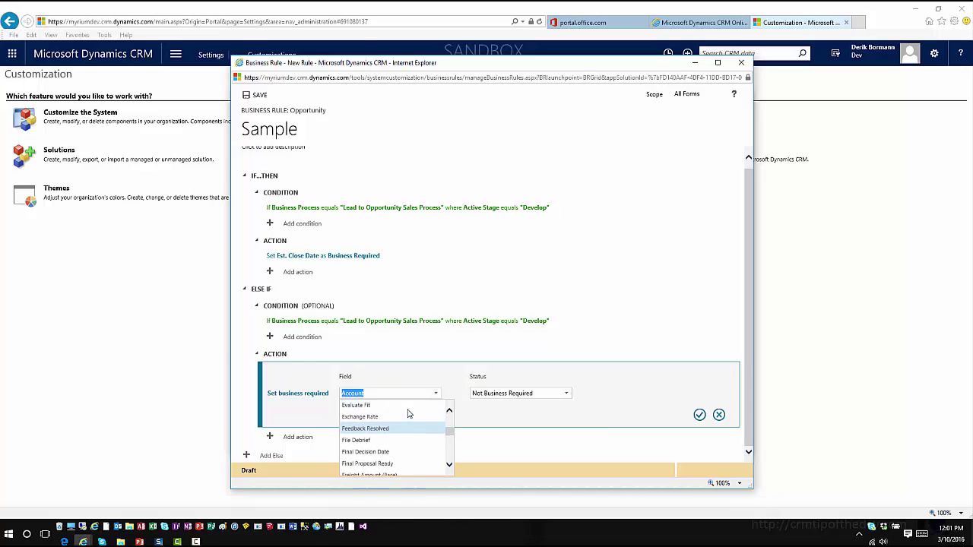
{"action": "scroll", "coordinate": [407, 414], "scroll_direction": "up", "scroll_amount": 3}
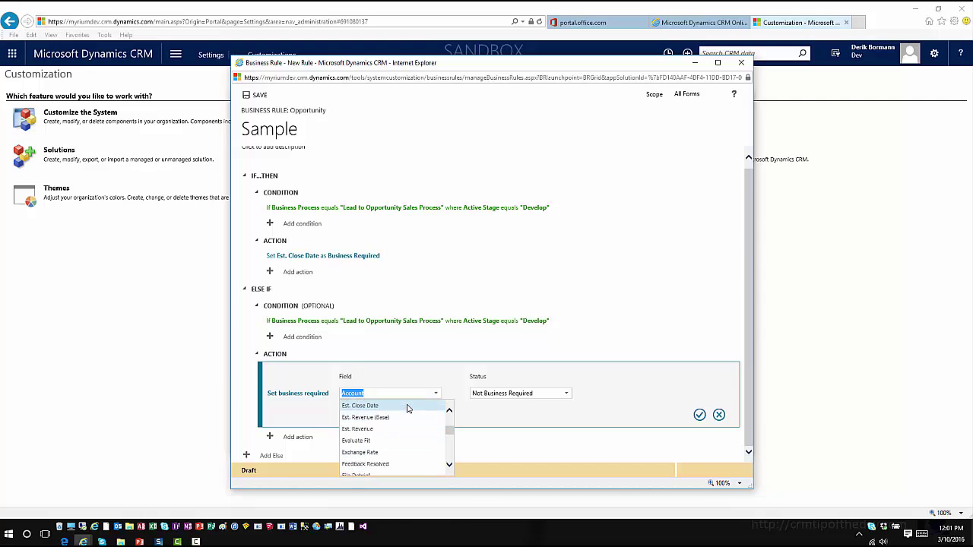
{"action": "left_click", "coordinate": [406, 407]}
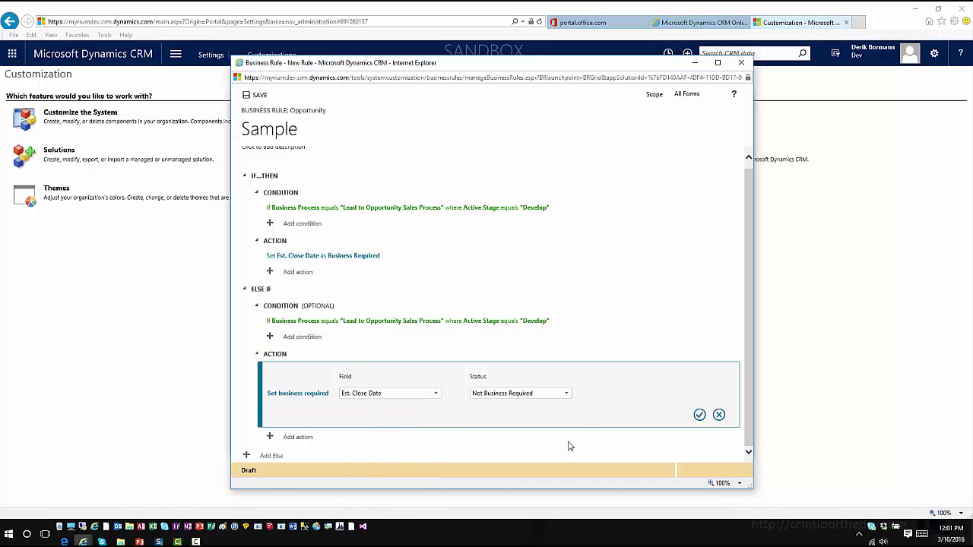
{"action": "left_click", "coordinate": [699, 415]}
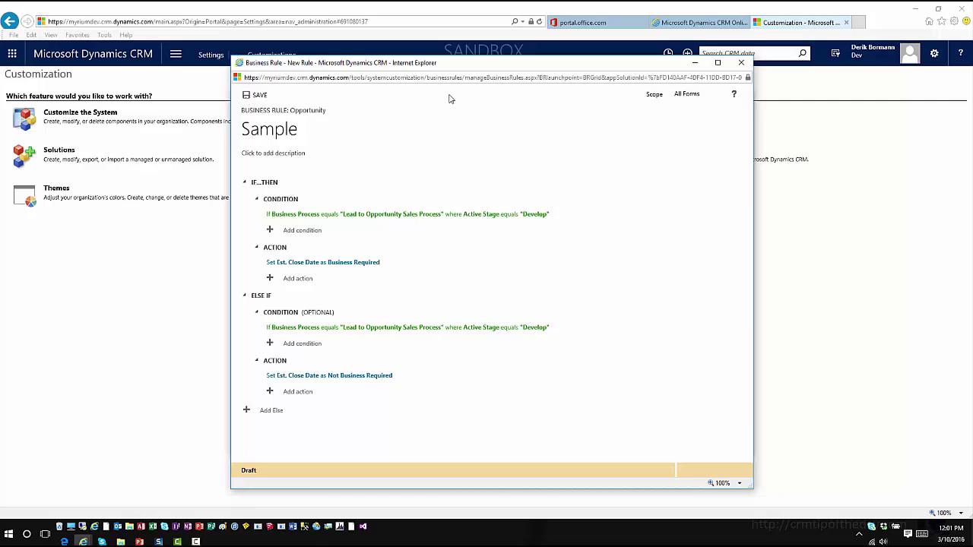
Save the Sample business rule.
{"action": "left_click", "coordinate": [260, 96]}
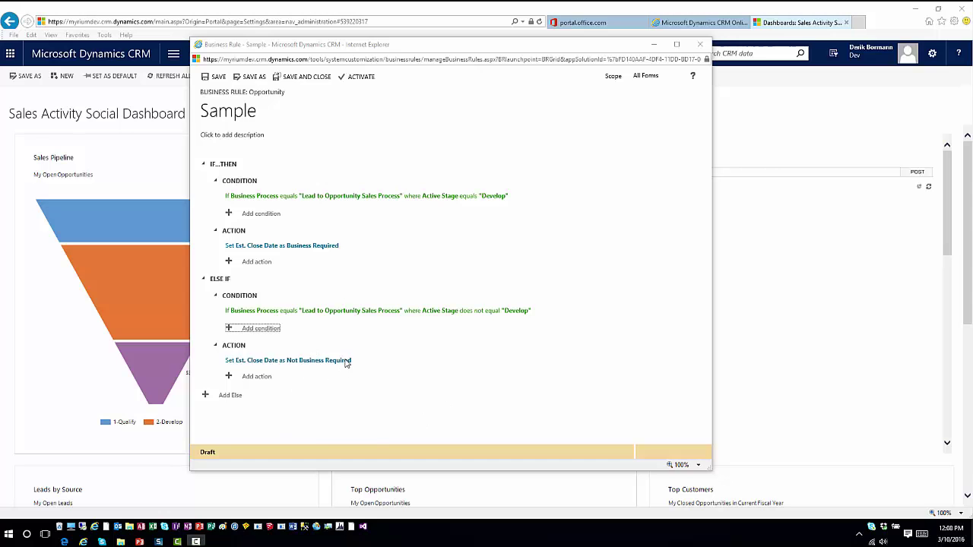
Activate the Sample rule, confirm the prompt, and close the rule window.
{"action": "left_click", "coordinate": [361, 76]}
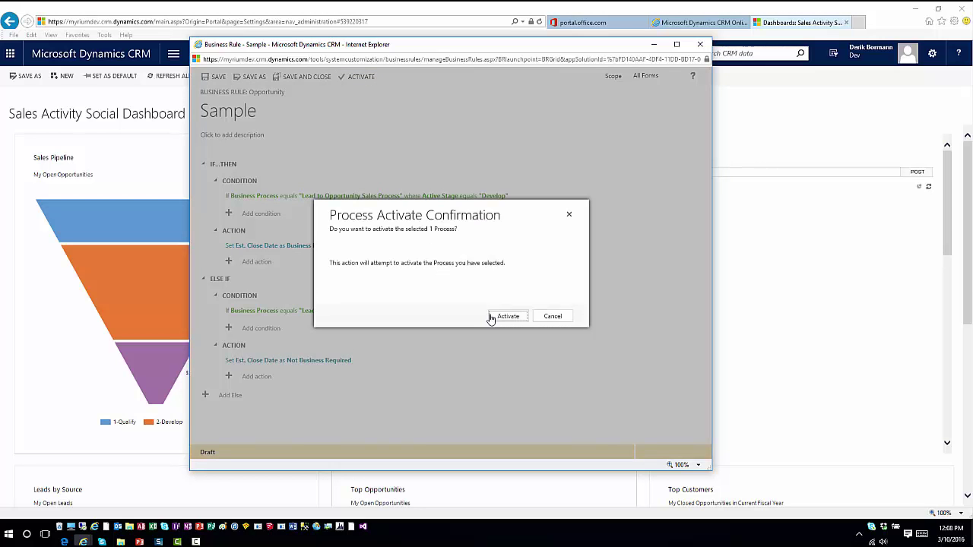
{"action": "left_click", "coordinate": [496, 318]}
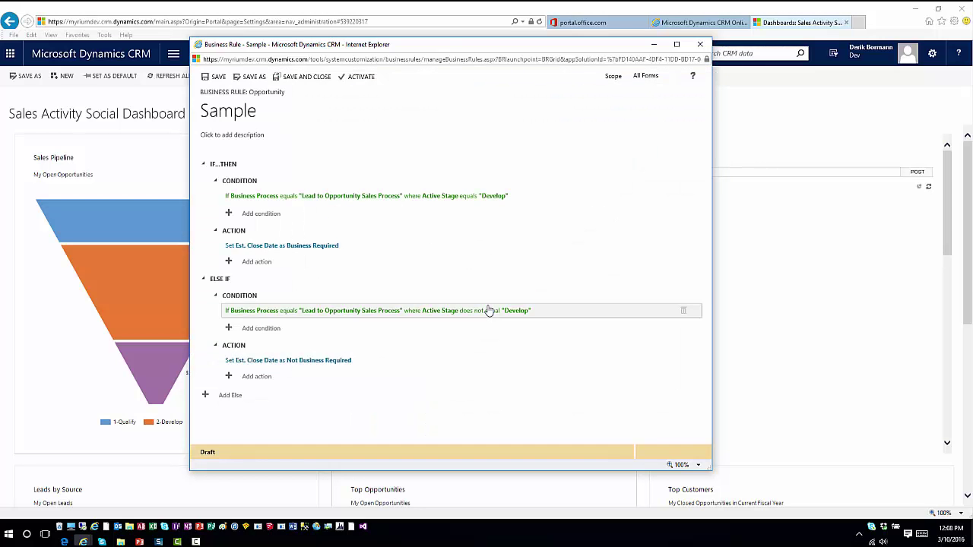
{"action": "left_click", "coordinate": [708, 45]}
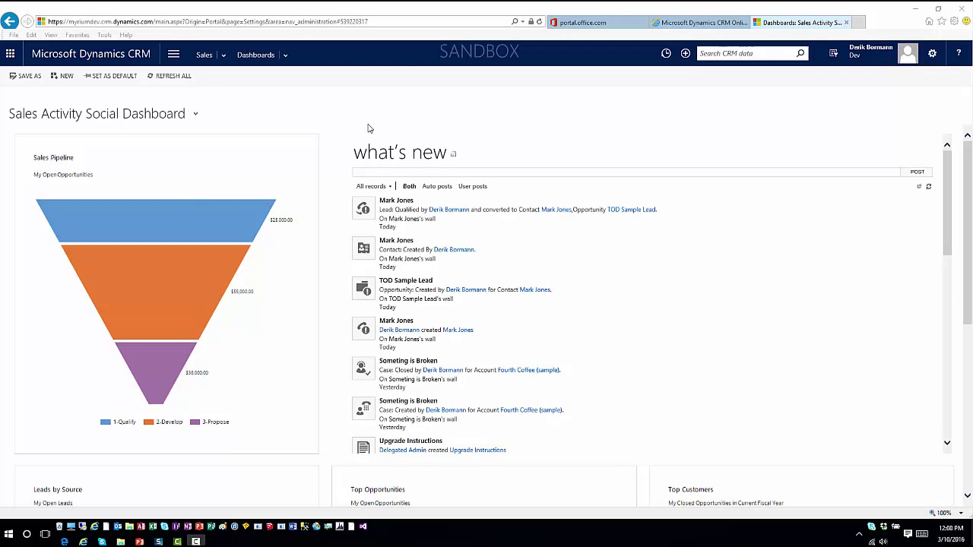
Go to Sales > Leads and start a new lead.
{"action": "left_click", "coordinate": [201, 60]}
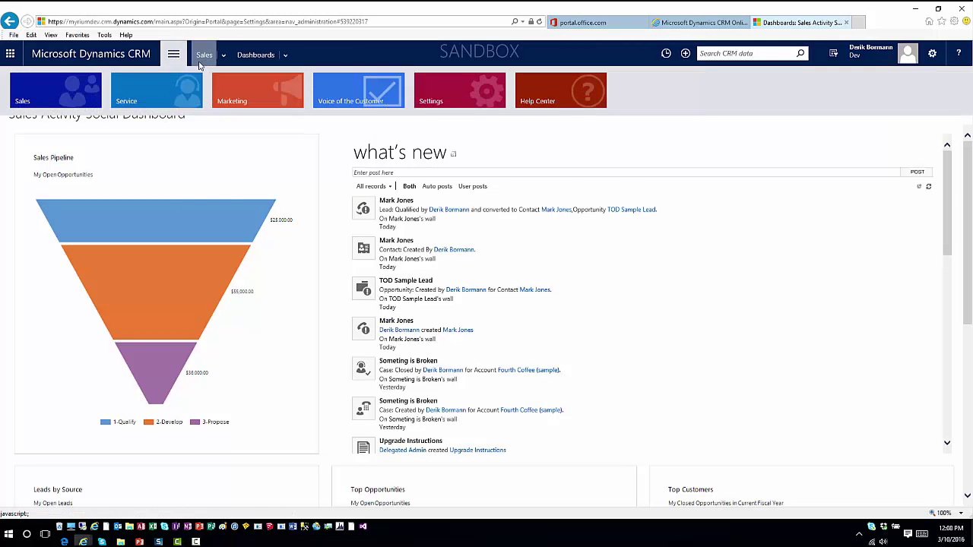
{"action": "left_click", "coordinate": [66, 91]}
{"action": "left_click", "coordinate": [253, 157]}
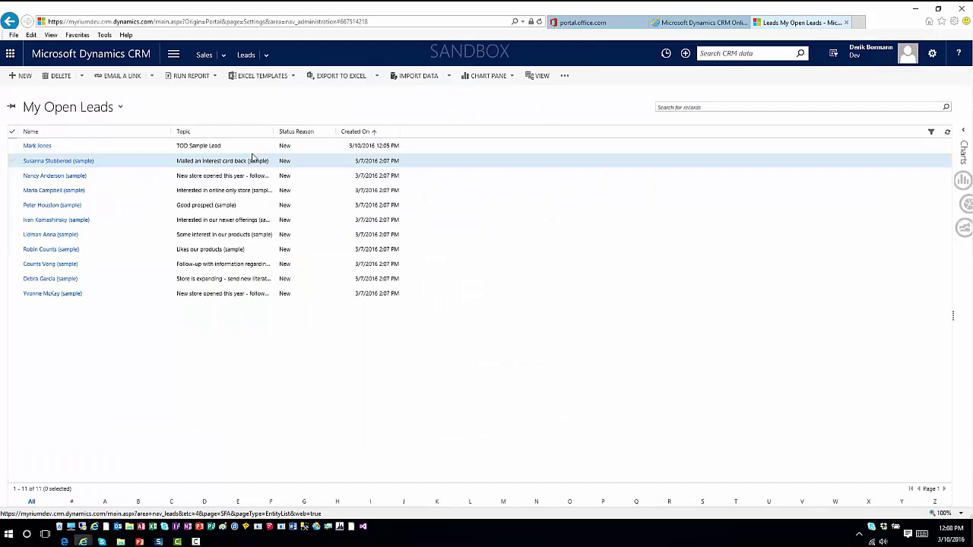
{"action": "left_click", "coordinate": [24, 77]}
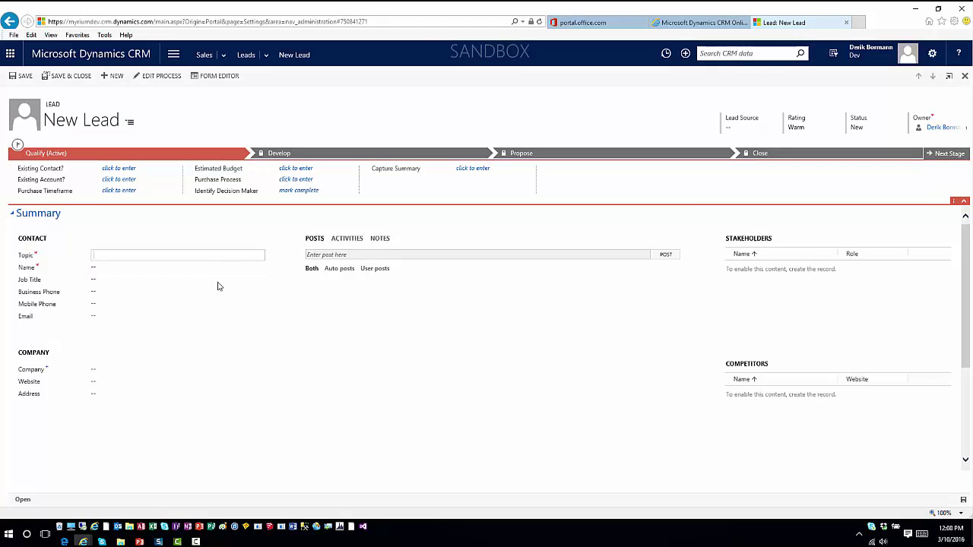
Enter topic 'TOD Sample' and the contact's first and last name, then save the lead.
{"action": "type", "text": "TO"}
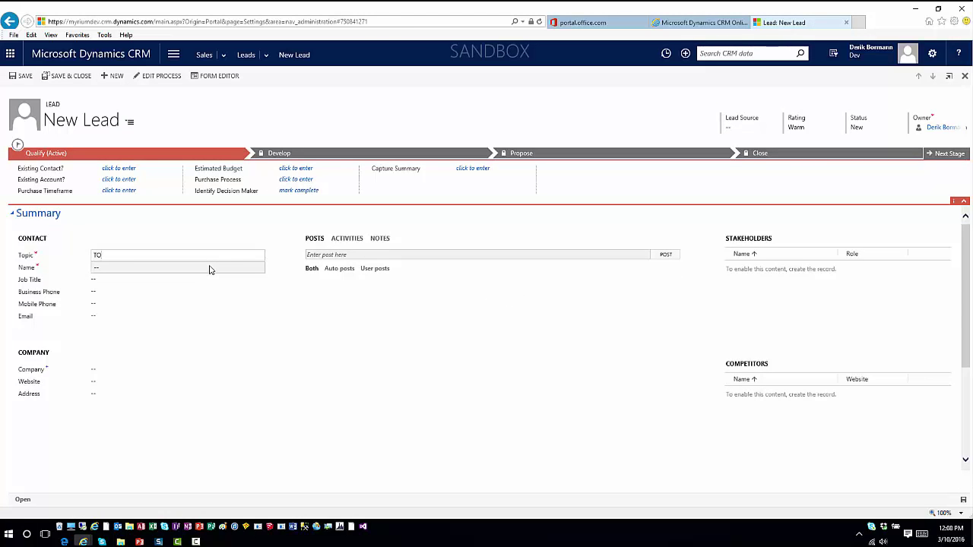
{"action": "type", "text": "D Sample"}
{"action": "key", "text": "Tab"}
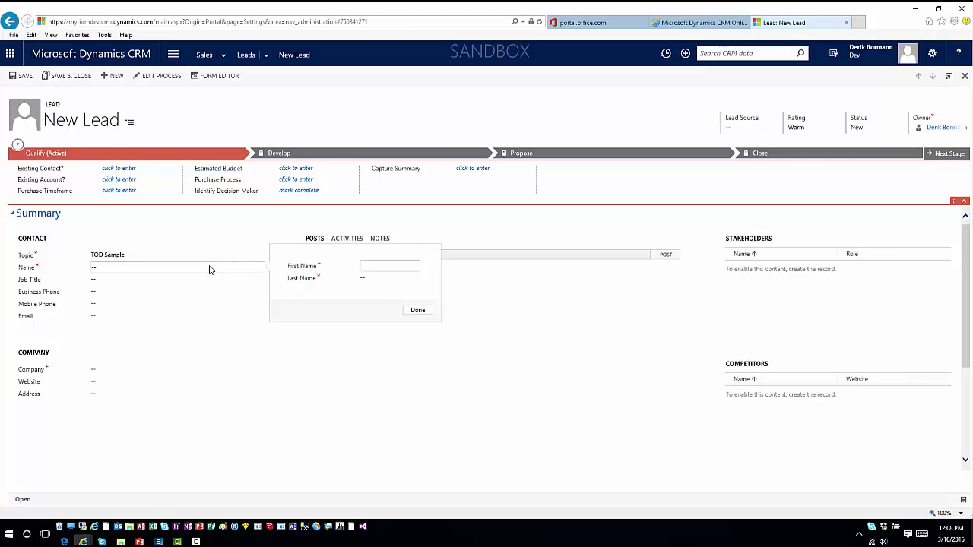
{"action": "key", "text": "Tab"}
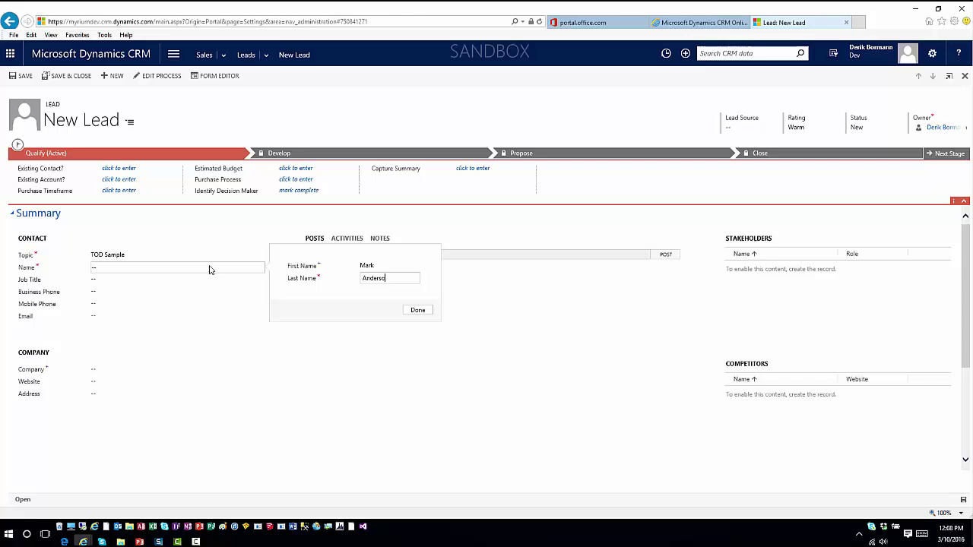
{"action": "key", "text": "Tab"}
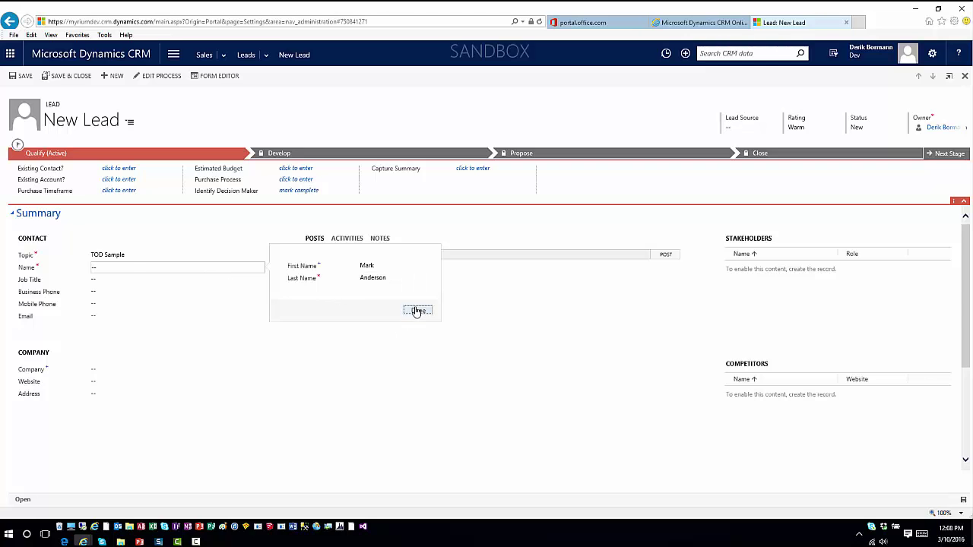
{"action": "left_click", "coordinate": [417, 311]}
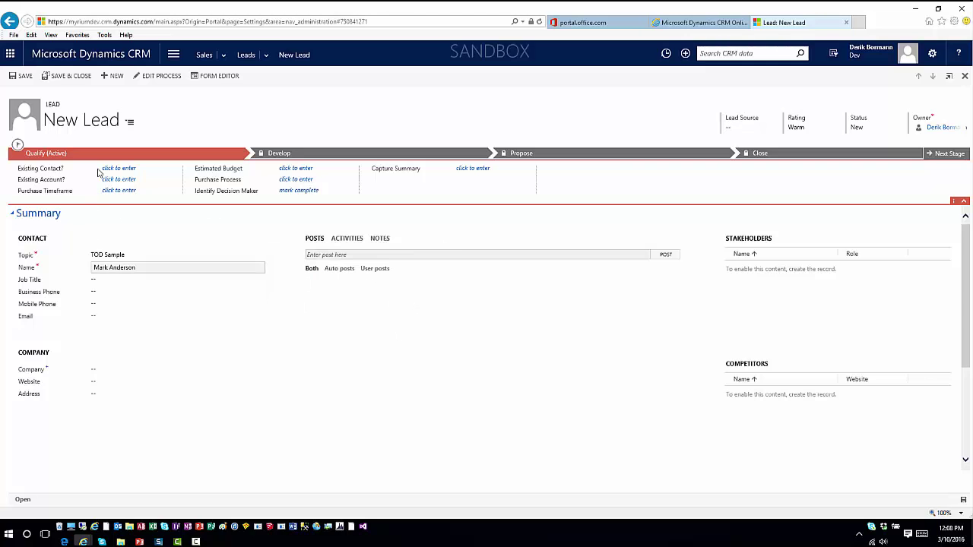
{"action": "left_click", "coordinate": [25, 77]}
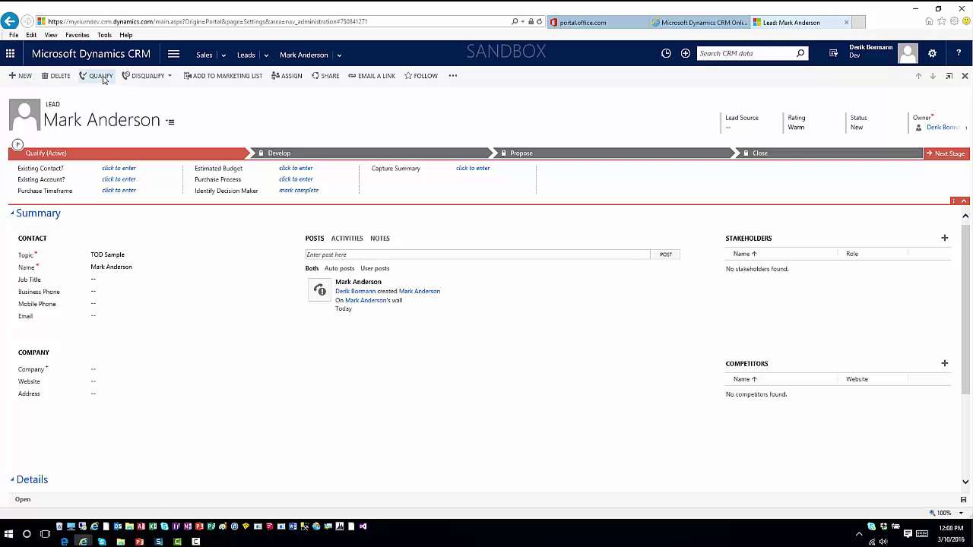
Qualify the lead into an opportunity and set Est. Close Date to 3/11/2016.
{"action": "left_click", "coordinate": [101, 77]}
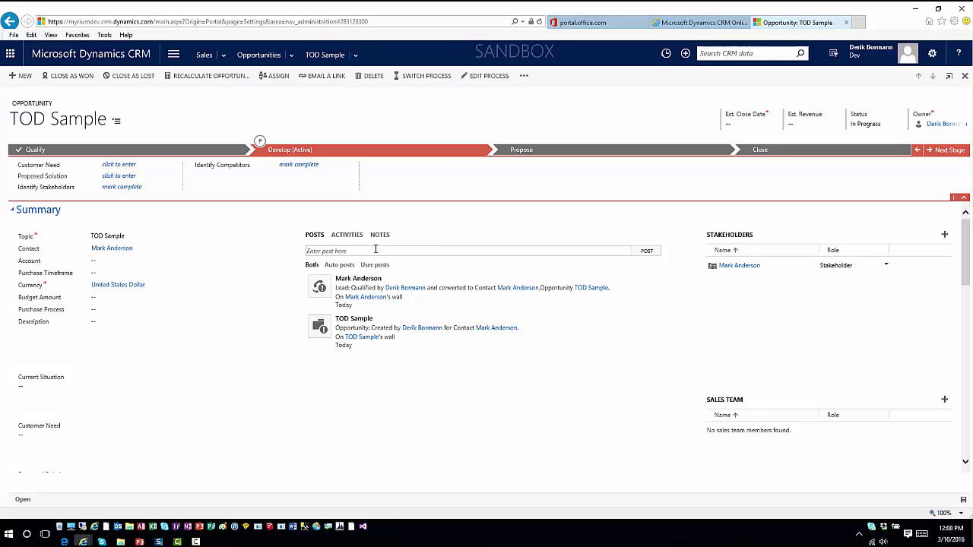
{"action": "left_click", "coordinate": [748, 126]}
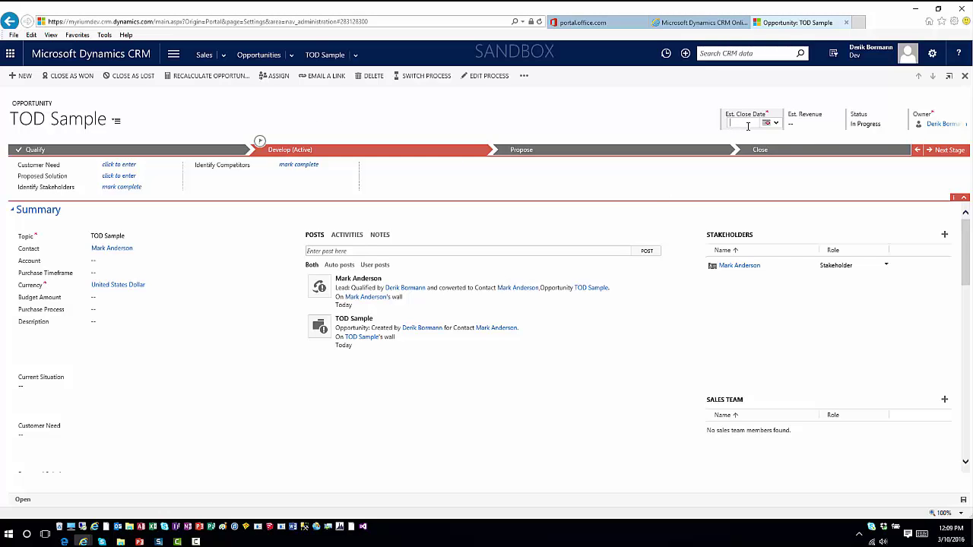
{"action": "left_click", "coordinate": [768, 124]}
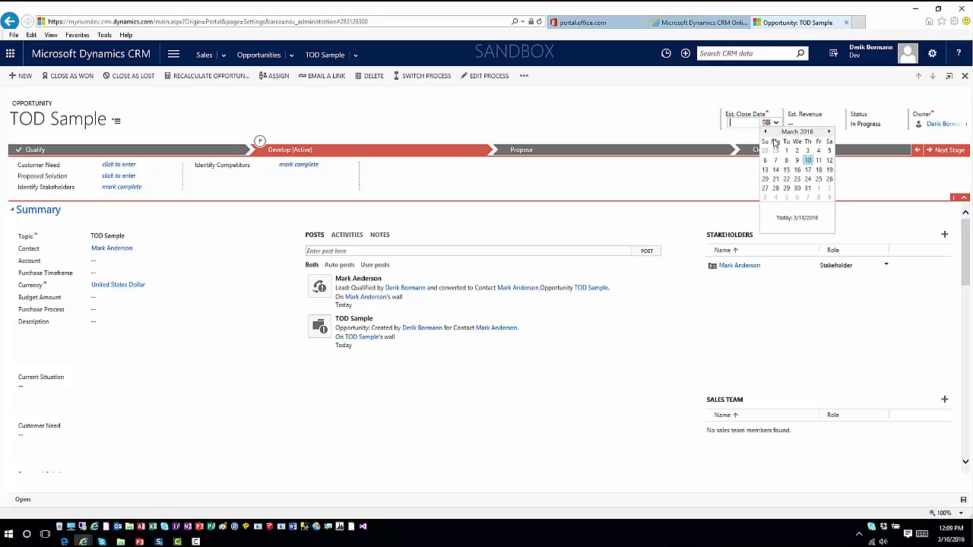
{"action": "left_click", "coordinate": [819, 160]}
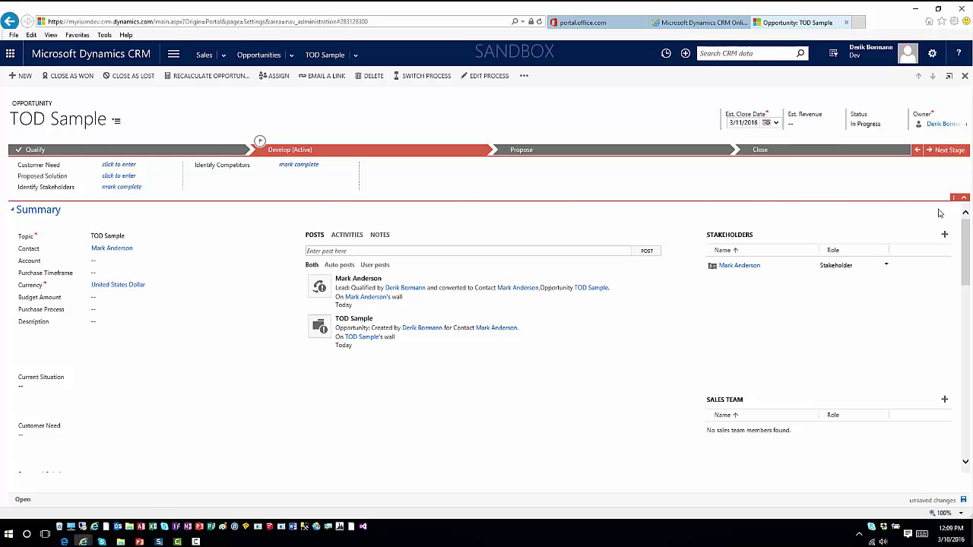
{"action": "left_click", "coordinate": [954, 150]}
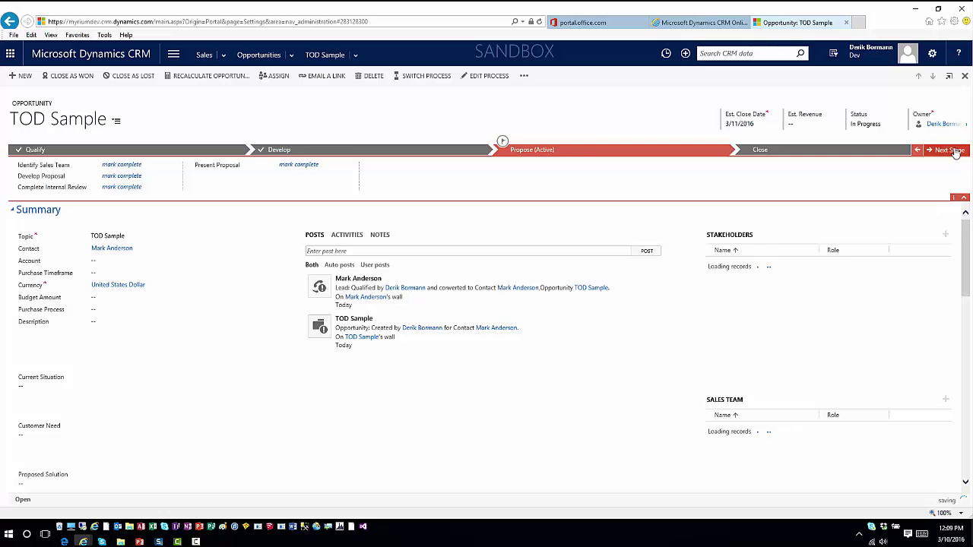